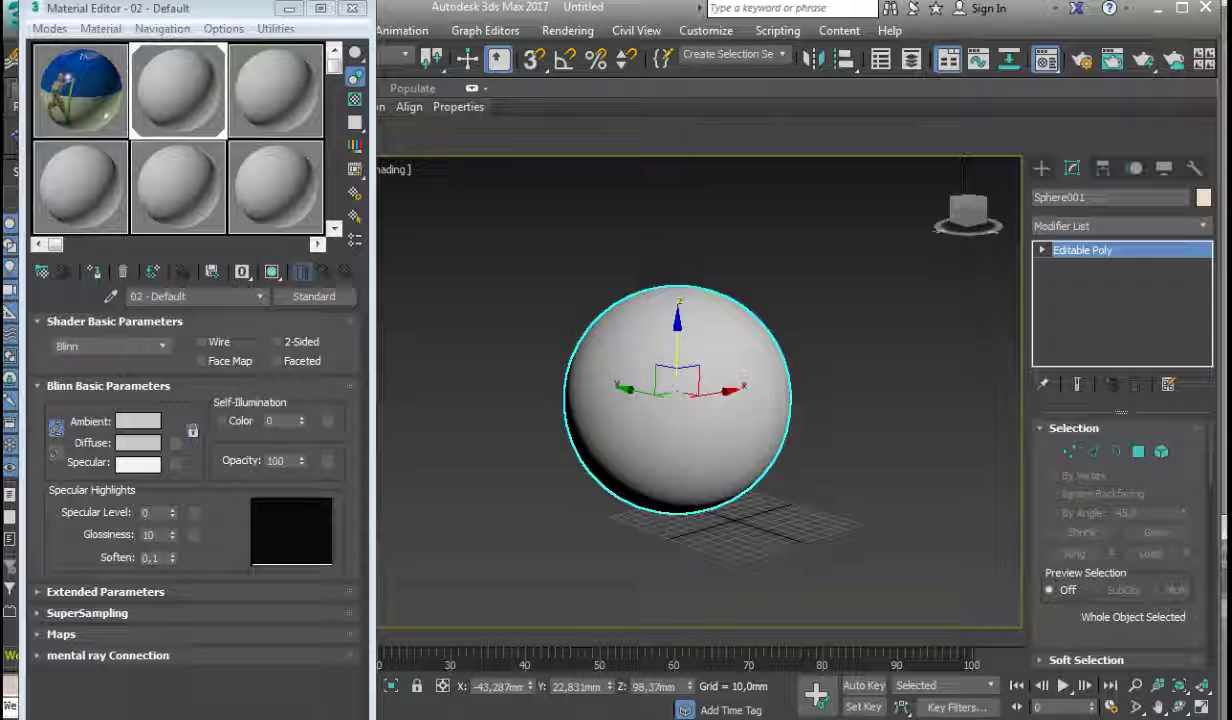
Assign the gymnast image material 01 - Default to the sphere and close the Material Editor.
left_click_drag(720, 385, 690, 350)
left_click(80, 91)
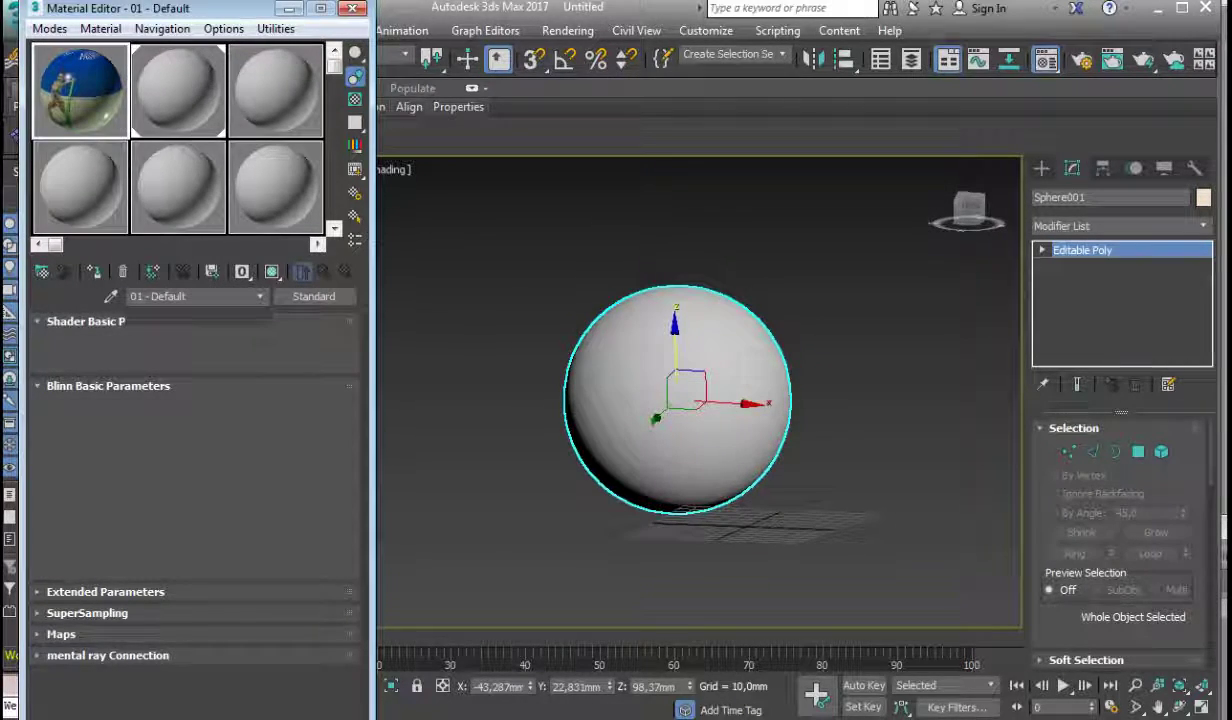
left_click(94, 272)
left_click_drag(642, 418, 697, 453)
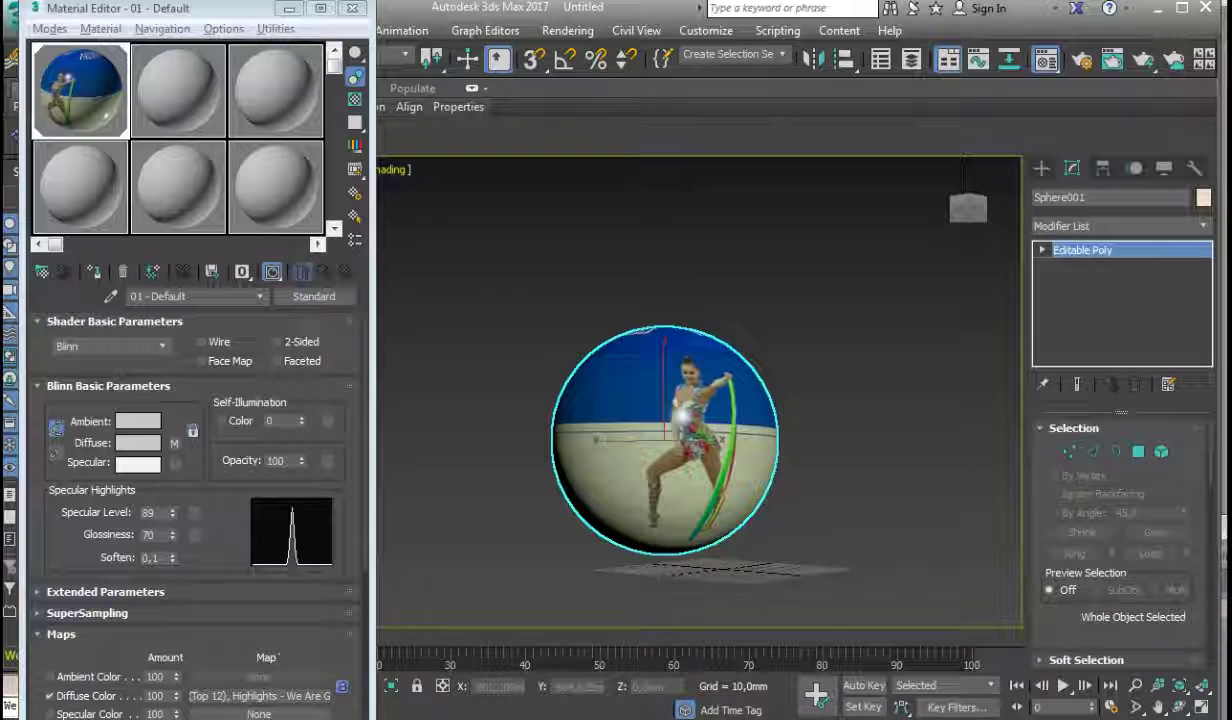
left_click(352, 8)
Deselect the sphere and examine how the gymnast image wraps around it from several angles and distances.
left_click_drag(665, 440, 653, 402)
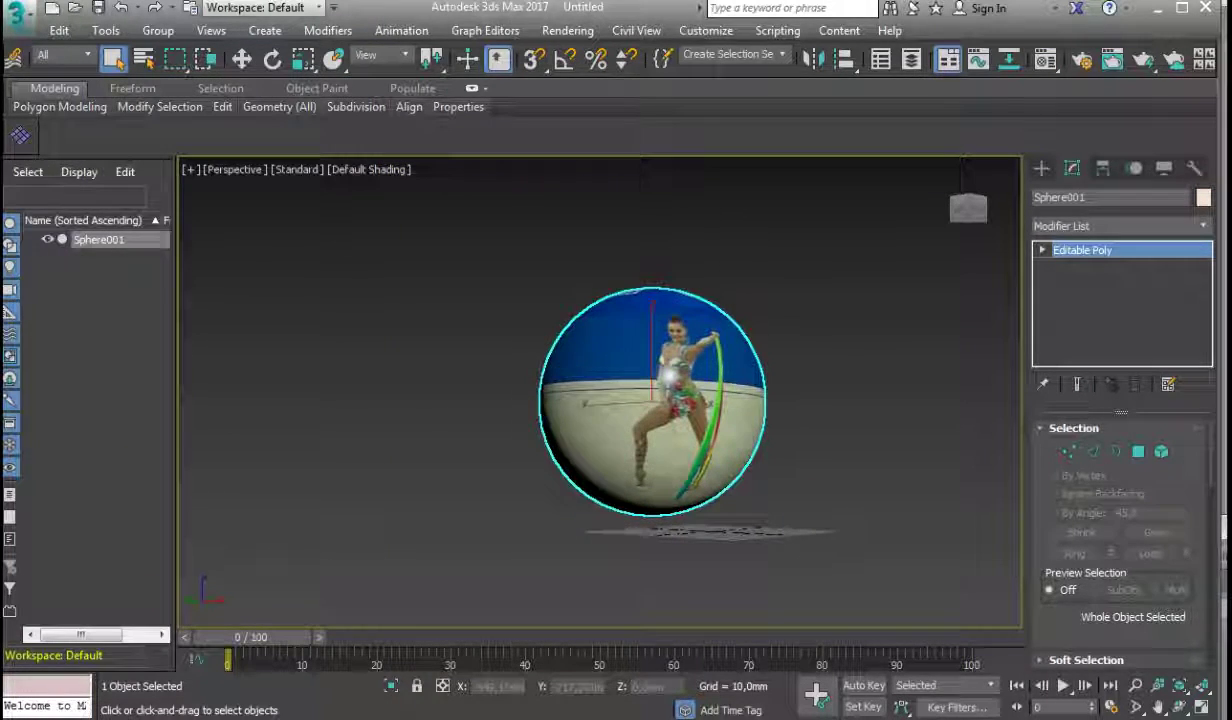
scroll(653, 400, "up", 4)
left_click(926, 330)
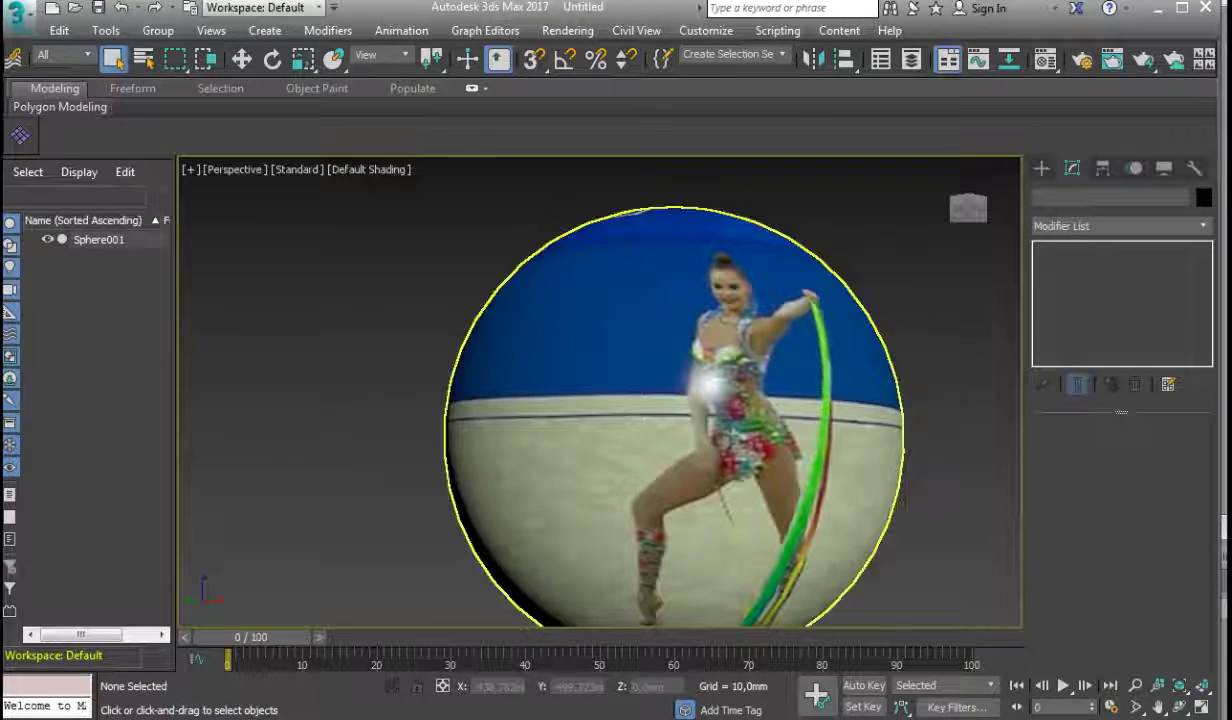
left_click_drag(700, 400, 600, 338)
scroll(632, 385, "down", 3)
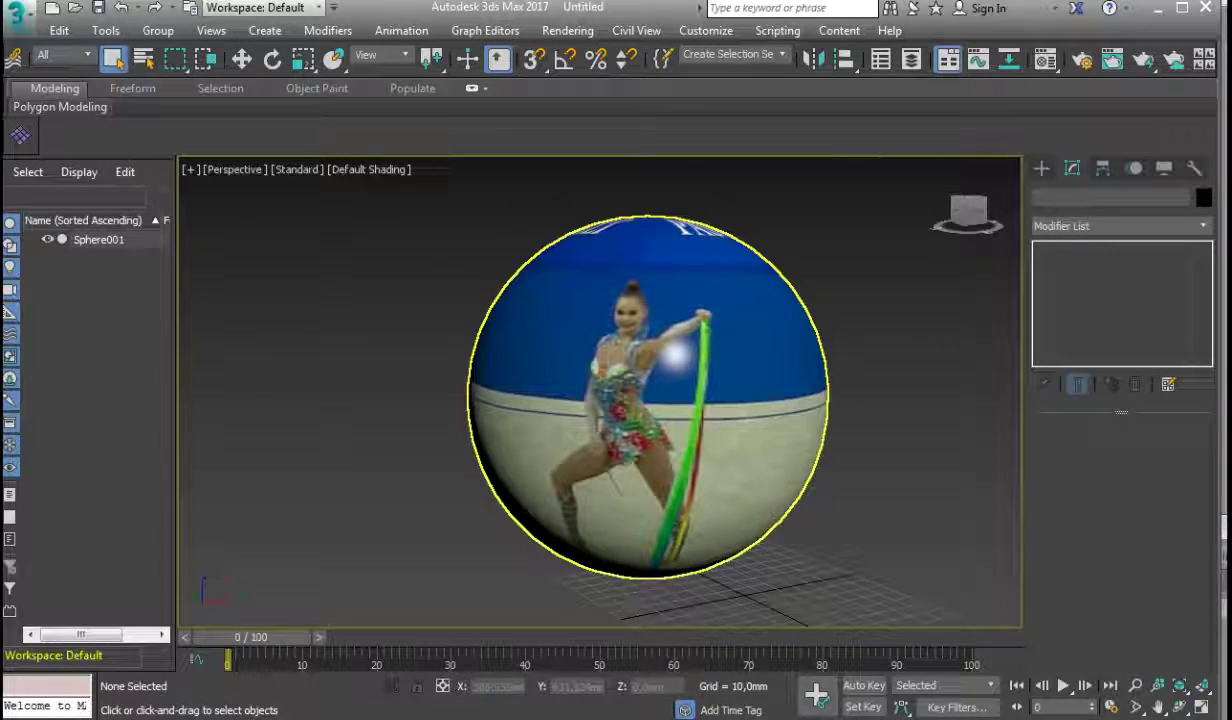
left_click_drag(600, 338, 640, 328)
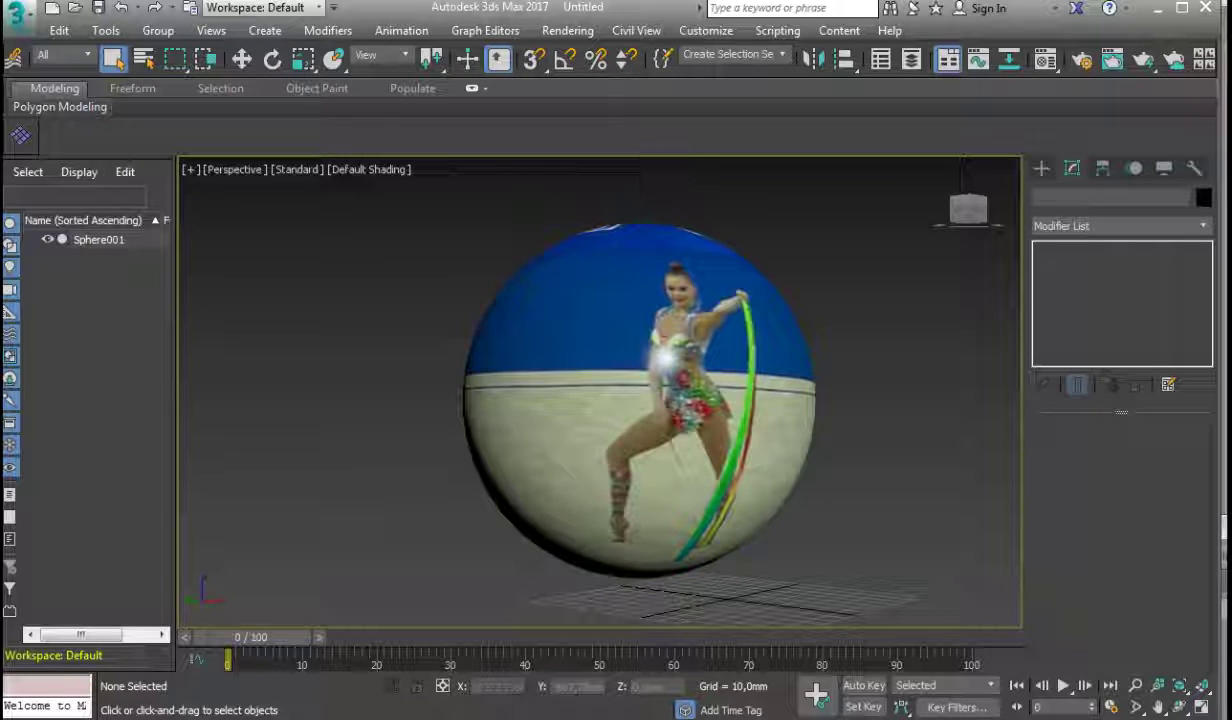
mouse_move(645, 365)
left_mouse_down()
mouse_move(622, 495)
mouse_move(640, 386)
left_mouse_up()
key("shift+z")
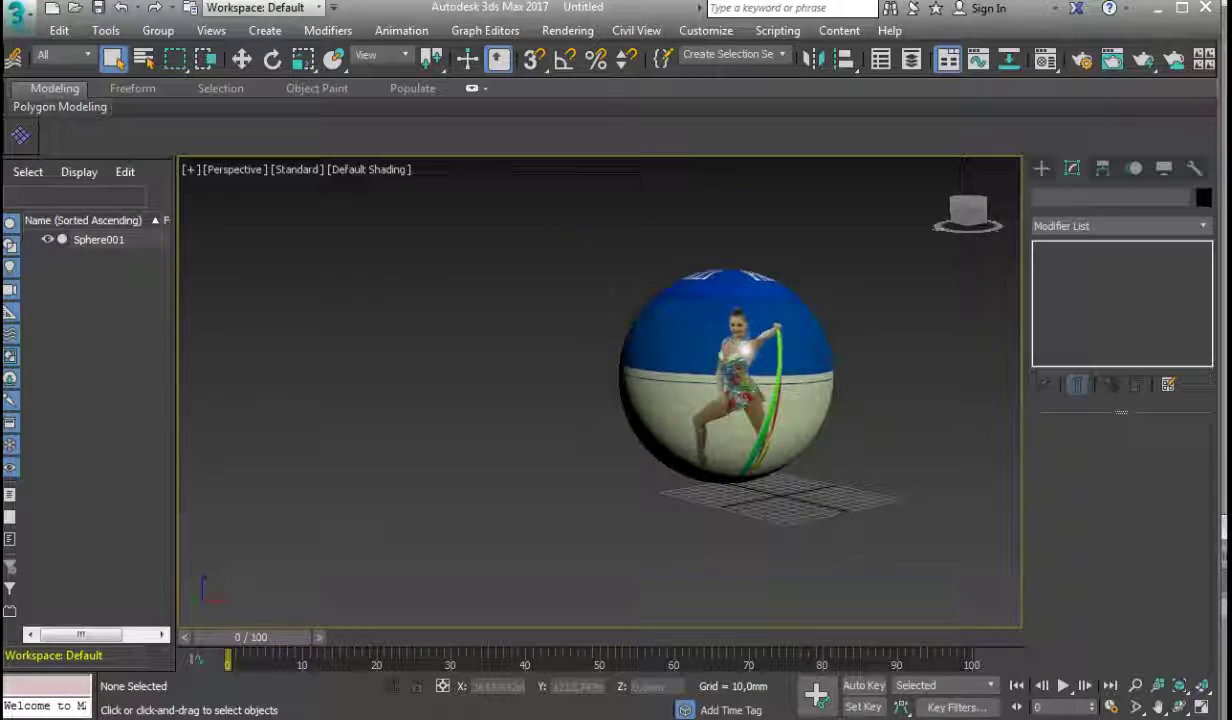
key("shift+z")
key("shift+z")
key("shift+z")
key("shift+z")
key("shift+z")
key("shift+z")
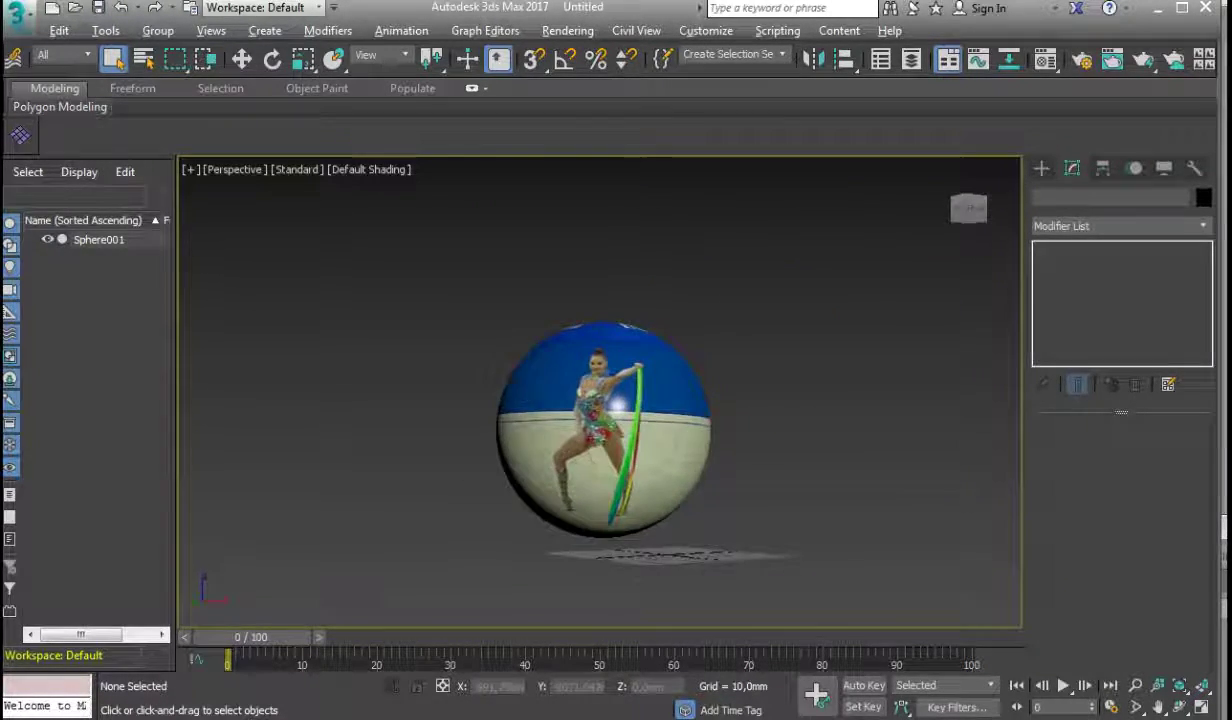
key("shift+z")
key("shift+z")
key("shift+z")
key("shift+z")
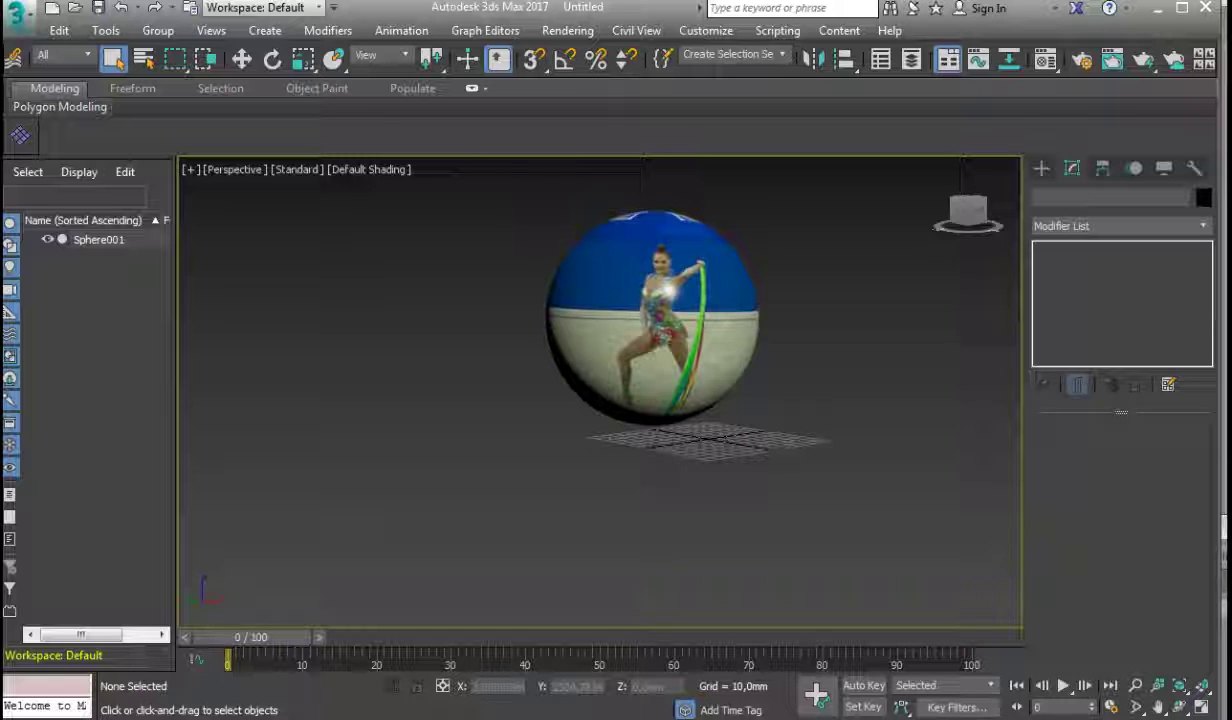
key("shift+z")
key("shift+z")
key("shift+z")
key("shift+z")
key("shift+z")
key("shift+z")
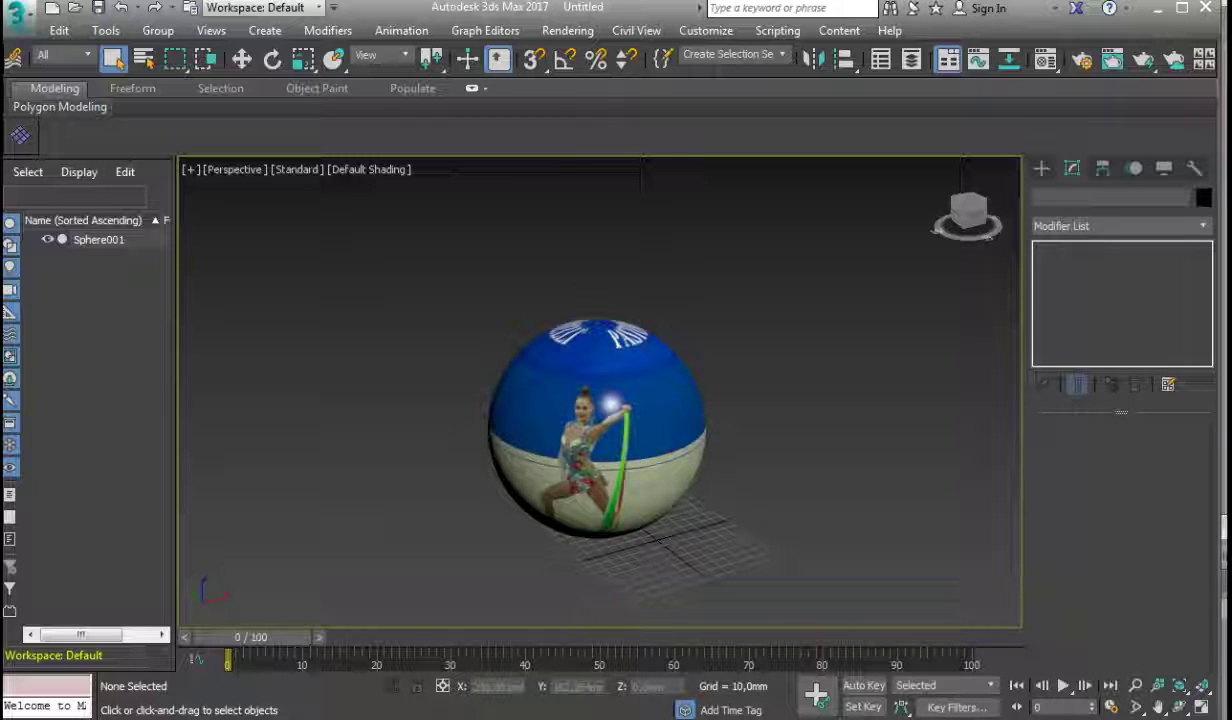
key("shift+z")
key("shift+z")
key("shift+z")
key("shift+z")
key("shift+z")
key("shift+z")
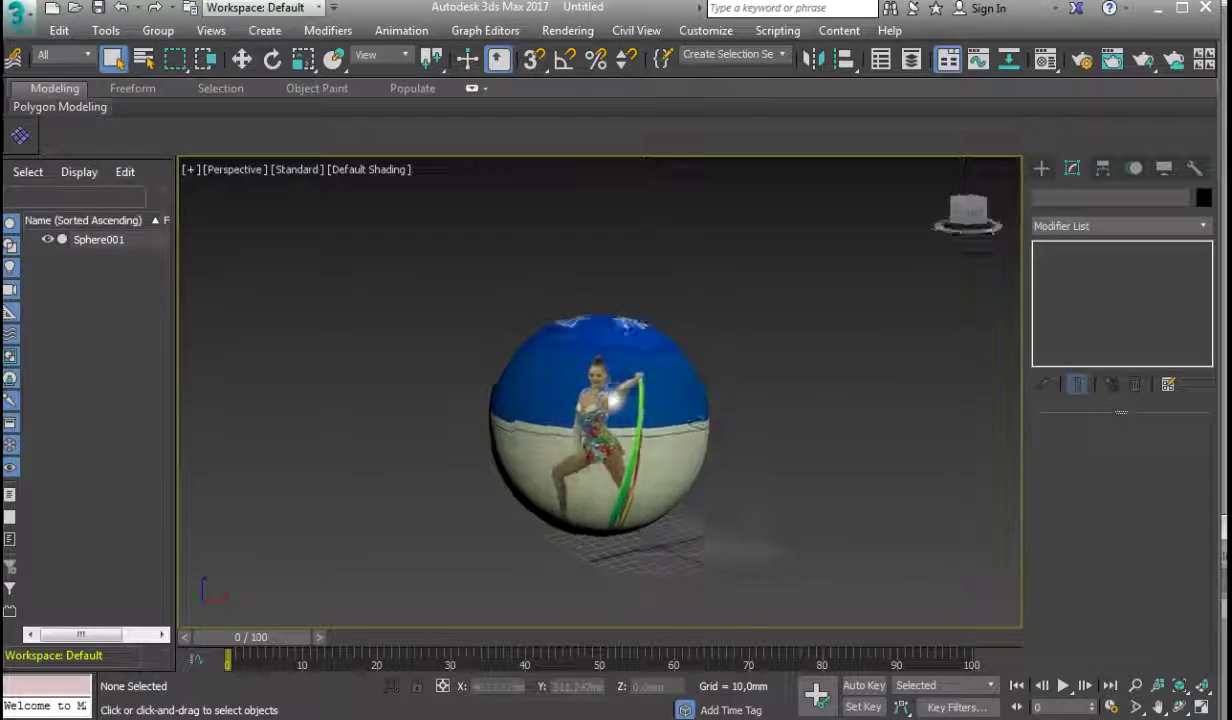
key("shift+z")
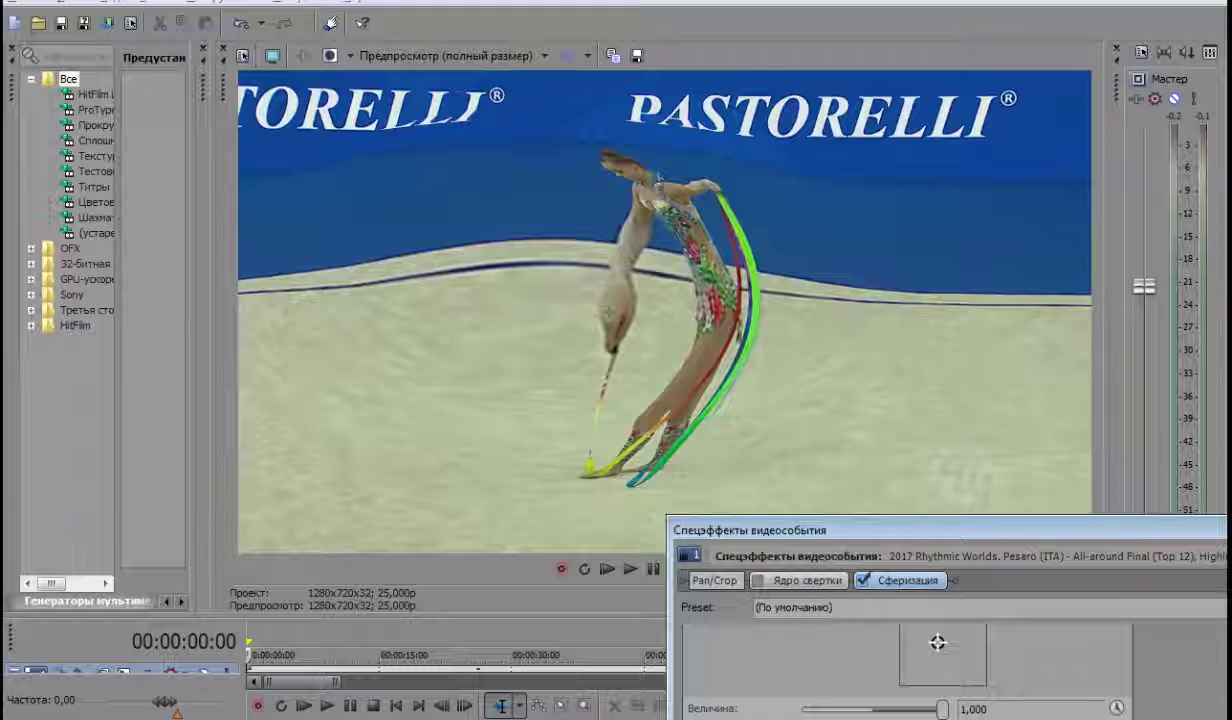
Switch to Sony Vegas, turn off the clip's Сферизация effect and play back the undistorted video.
left_click(863, 581)
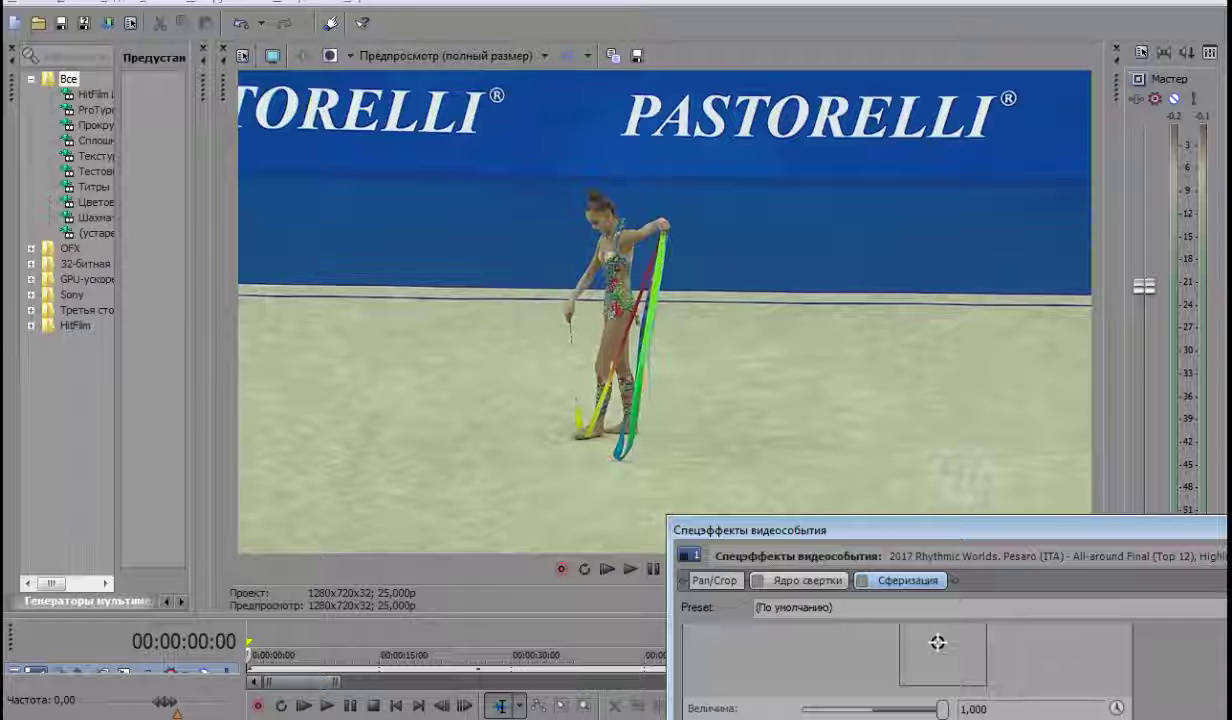
mouse_move(450, 617)
left_mouse_down()
mouse_move(450, 552)
mouse_move(450, 614)
left_mouse_up()
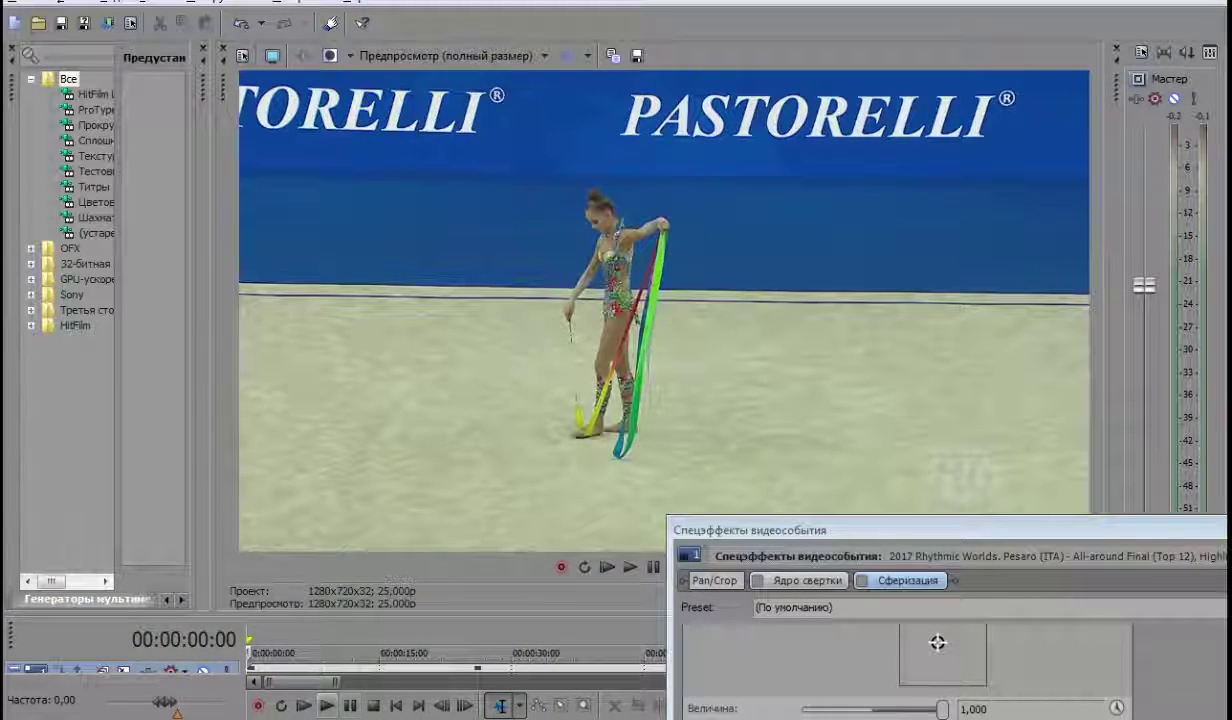
key("space")
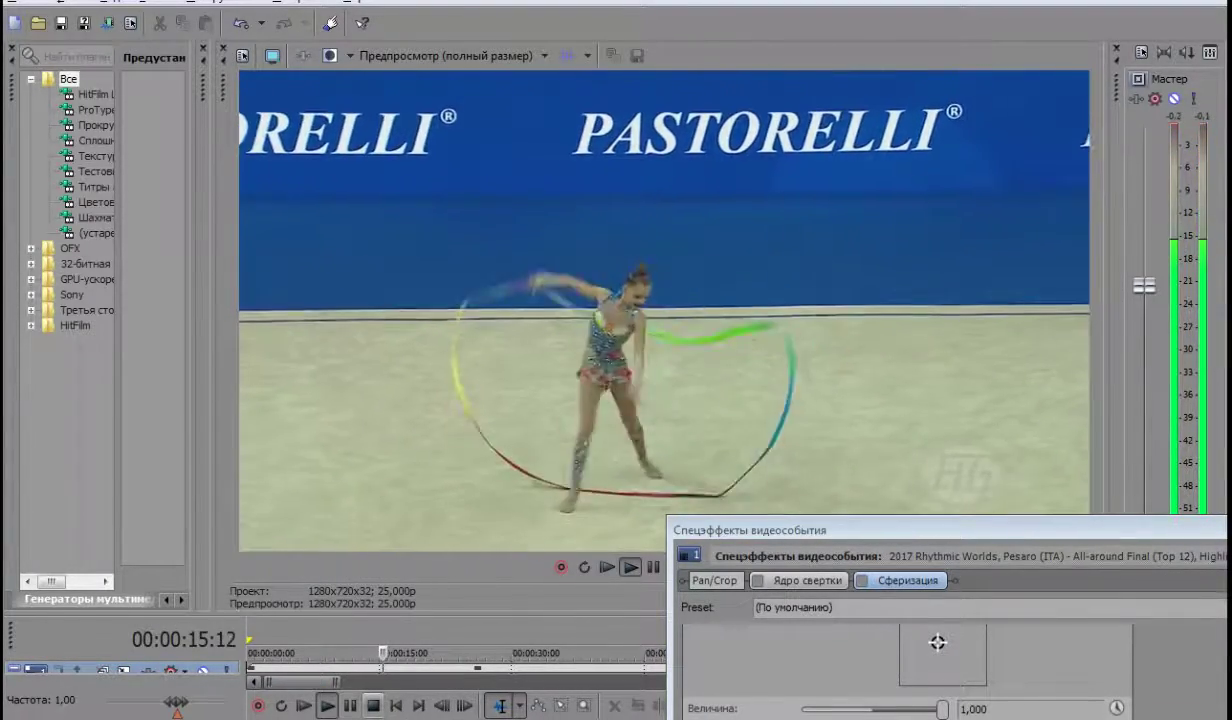
left_click(351, 706)
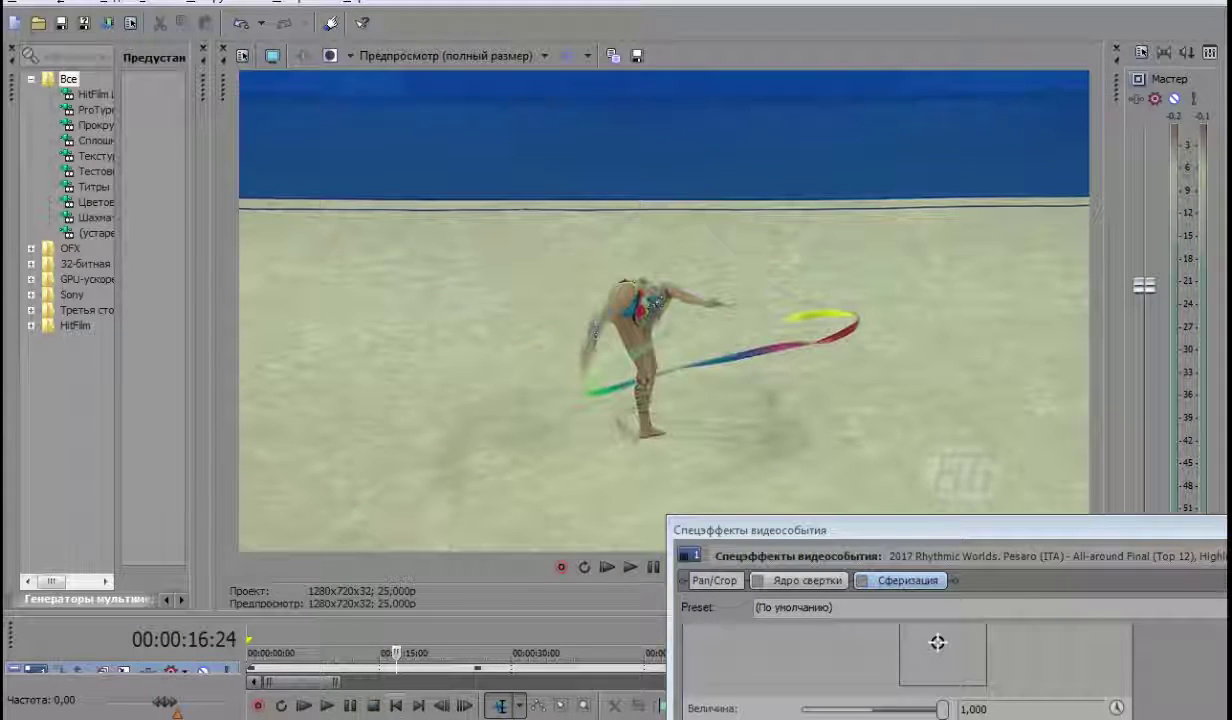
Set the audio track's volume to -7,3 dB and lower the gain of the audio event during playback.
left_click_drag(450, 617, 450, 366)
left_click_drag(87, 518, 79, 518)
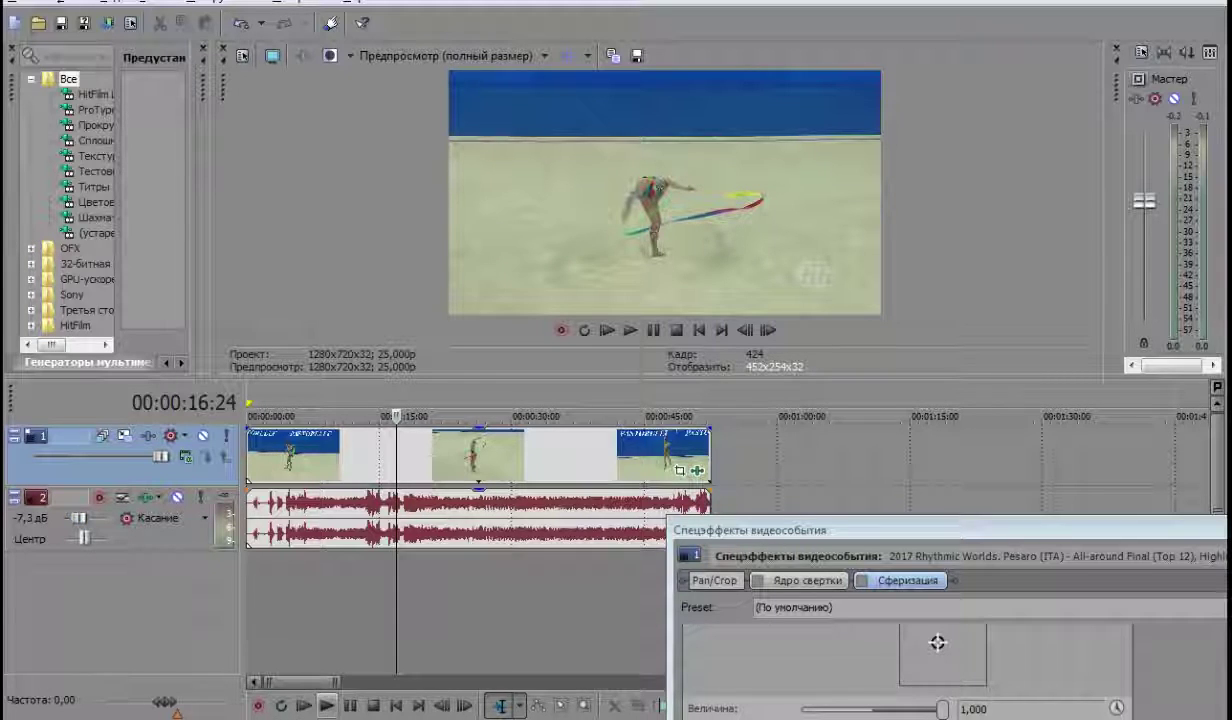
key("space")
left_click_drag(479, 489, 479, 531)
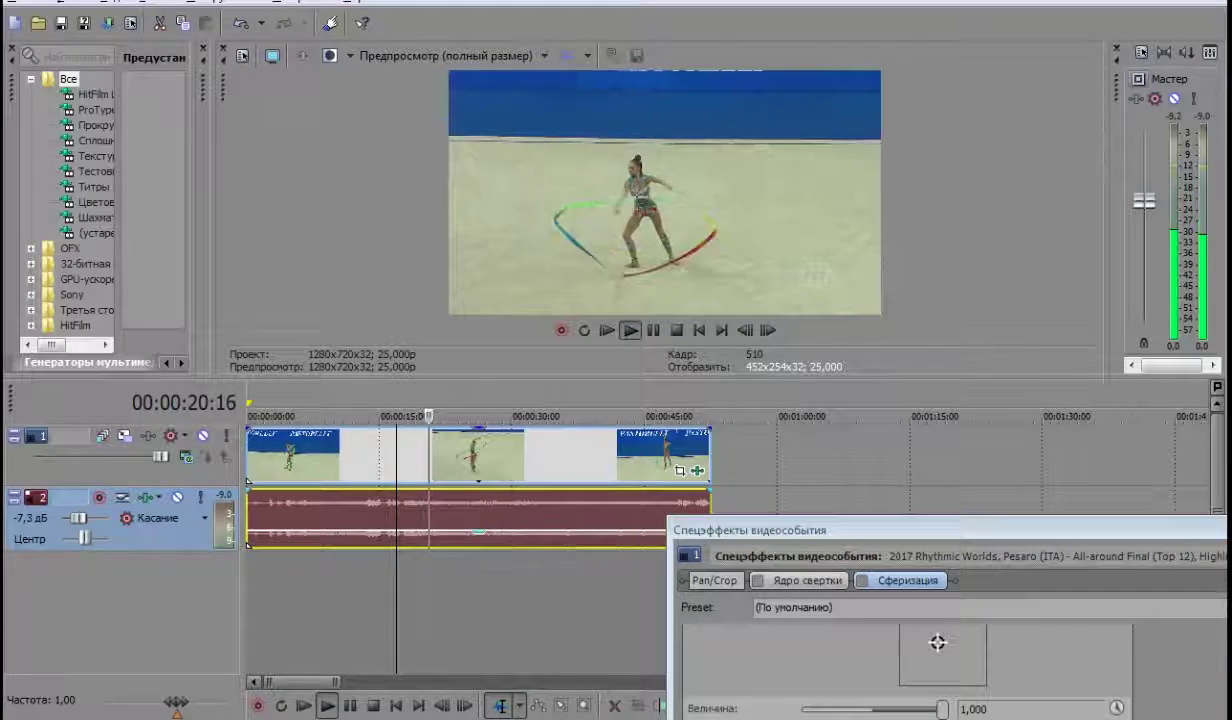
Review the undistorted clip in an enlarged preview, stop playback and bring the playhead back near the clip's start.
left_click_drag(480, 379, 480, 535)
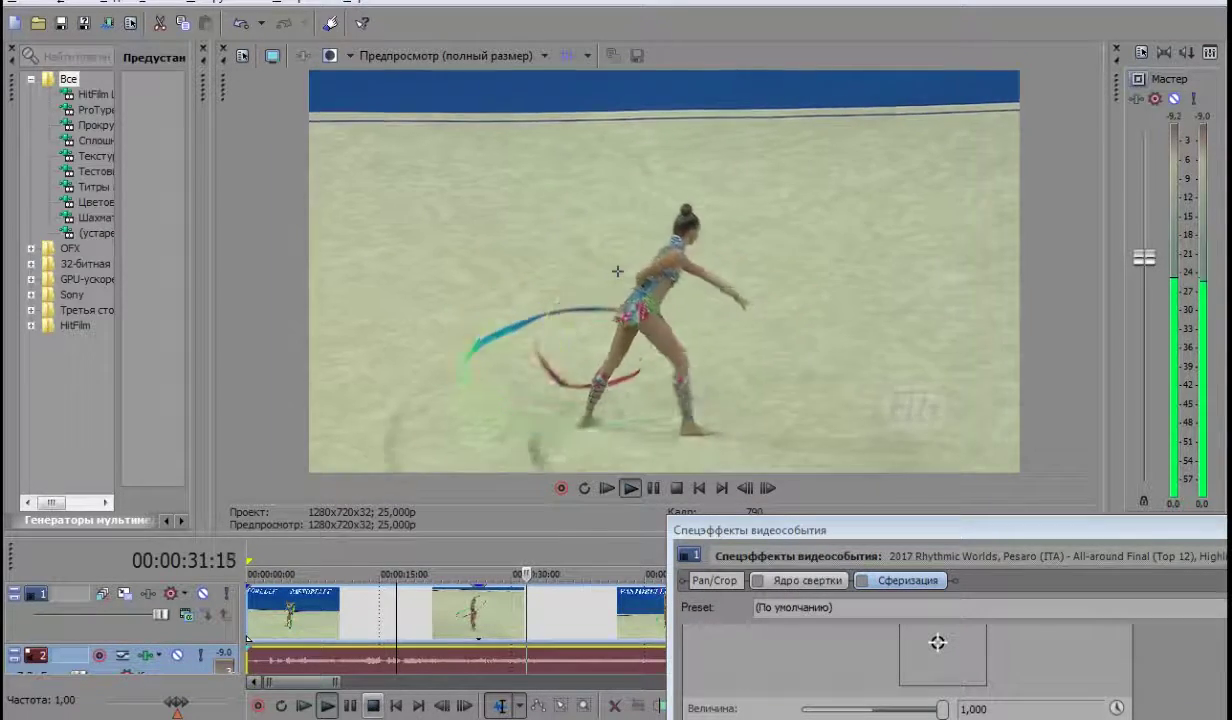
key("space")
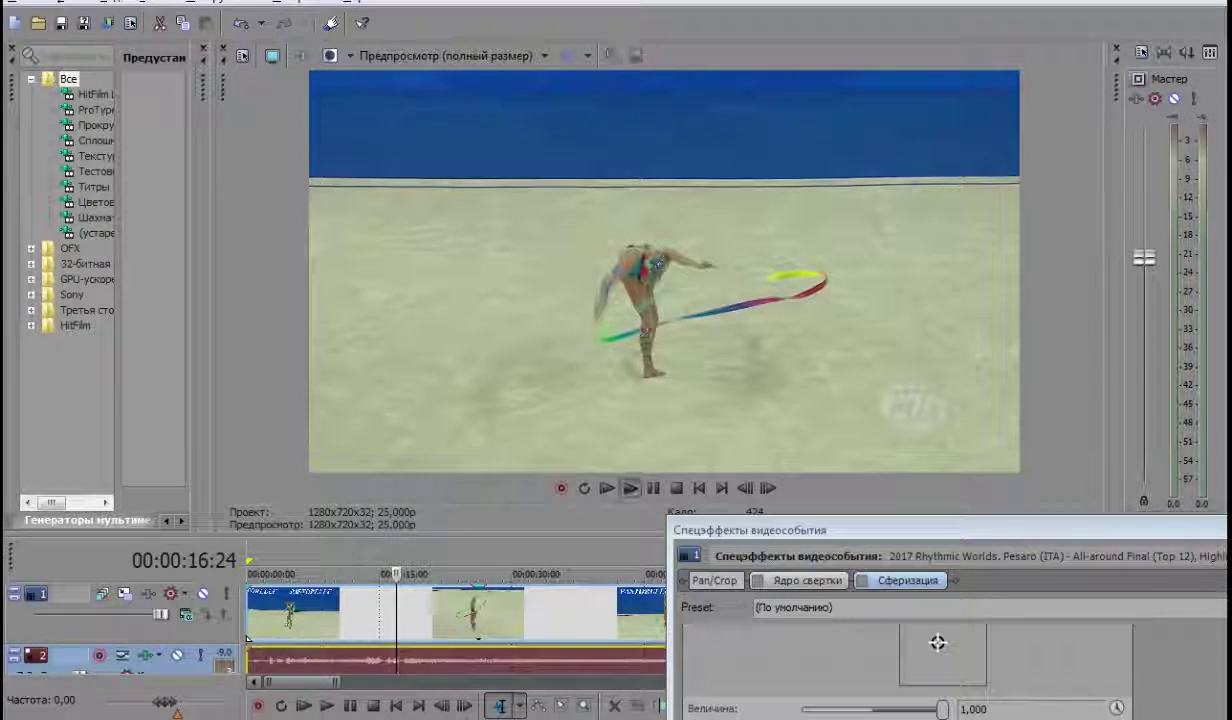
key("j")
key("k")
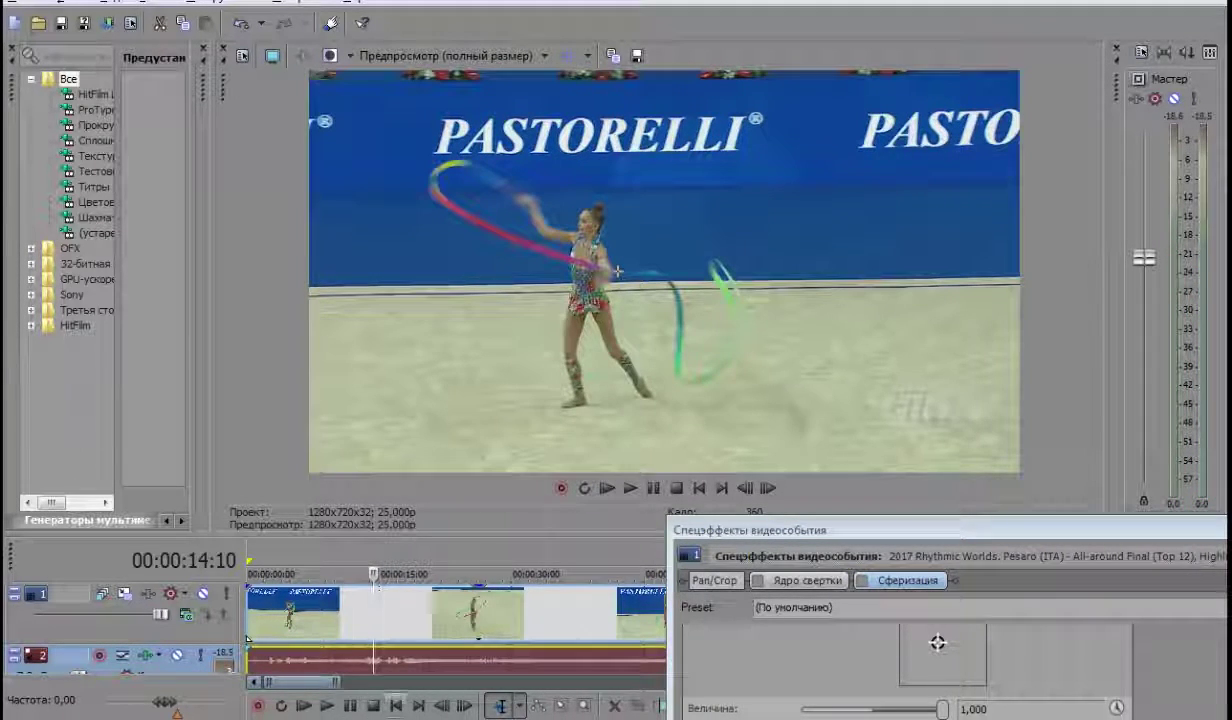
left_click_drag(463, 537, 463, 464)
left_click(248, 566)
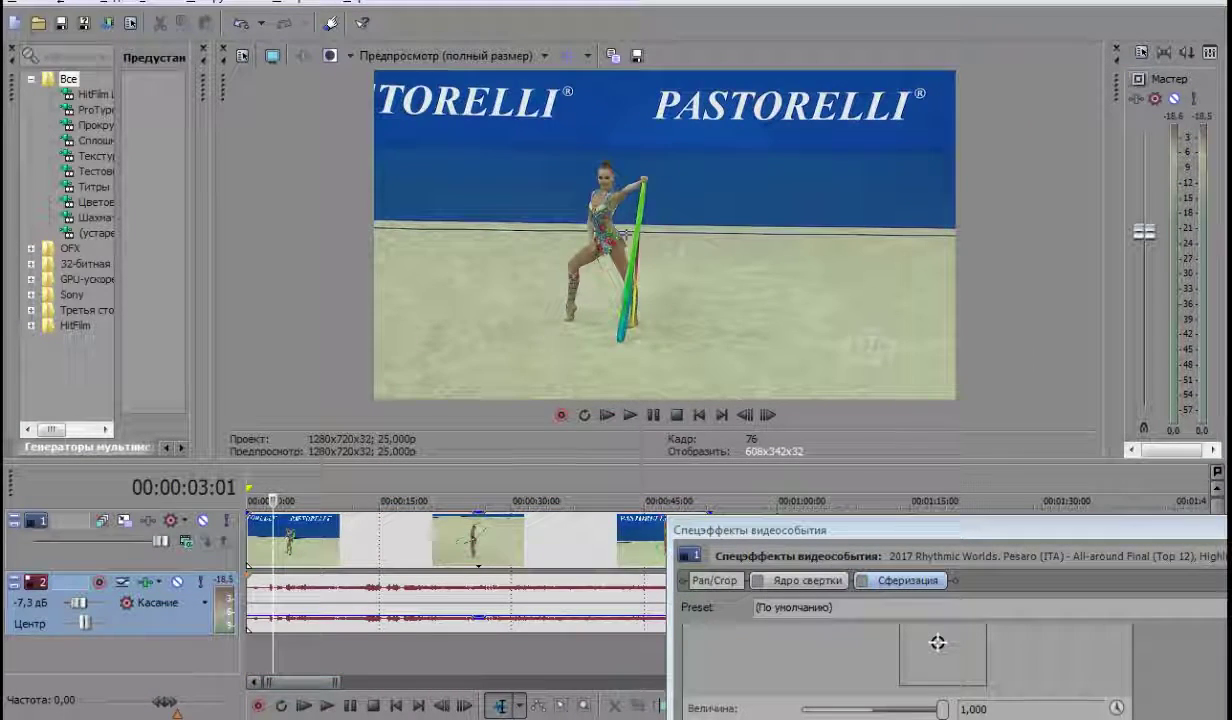
Turn on the Сферизация effect and play the distorted clip through to its end in an enlarged preview.
left_click(863, 580)
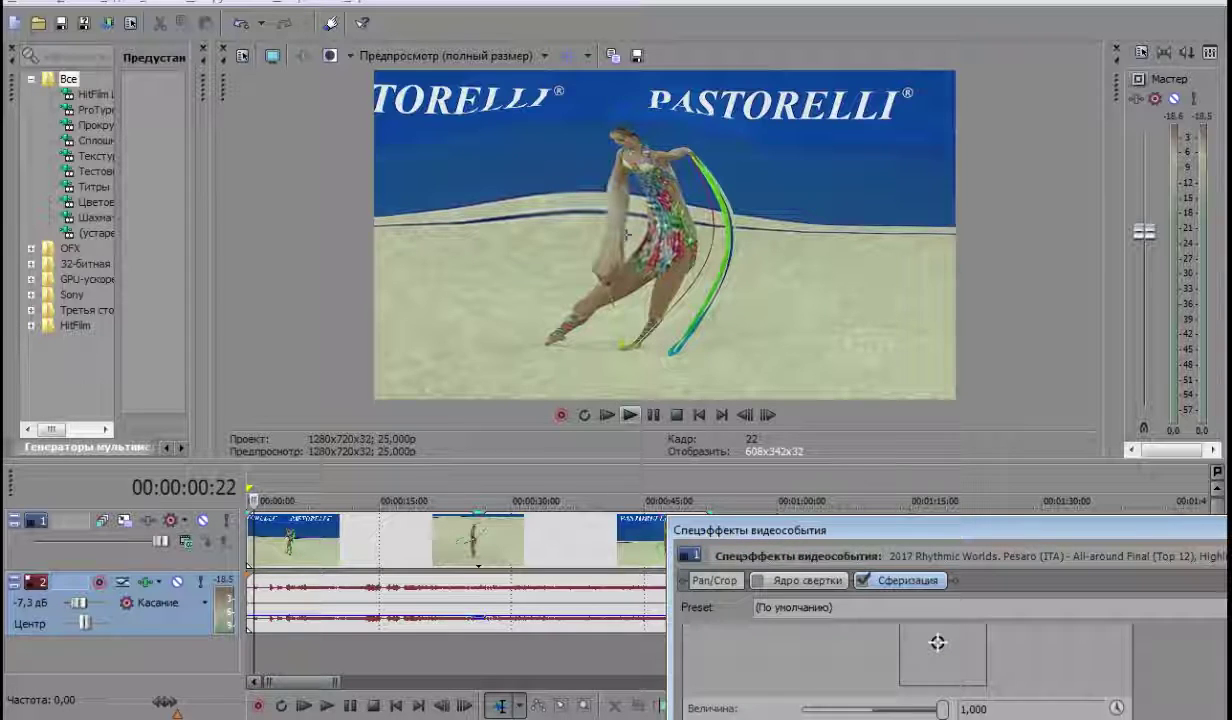
key("space")
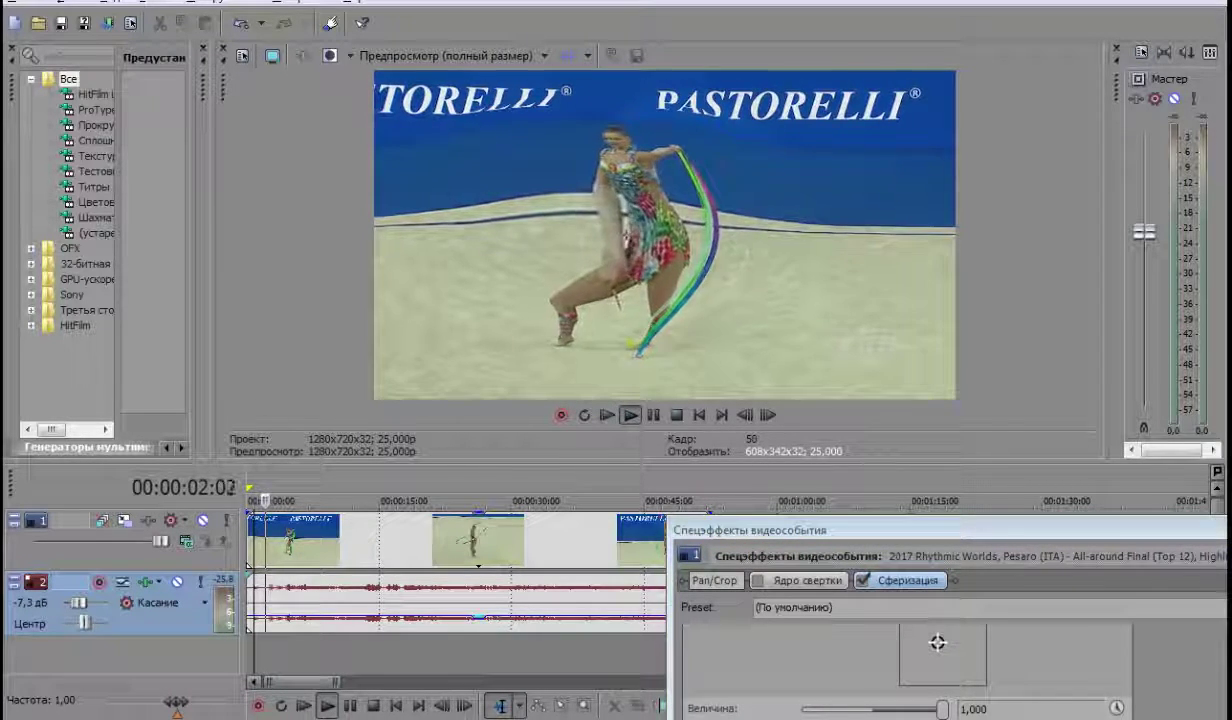
left_click_drag(588, 462, 588, 558)
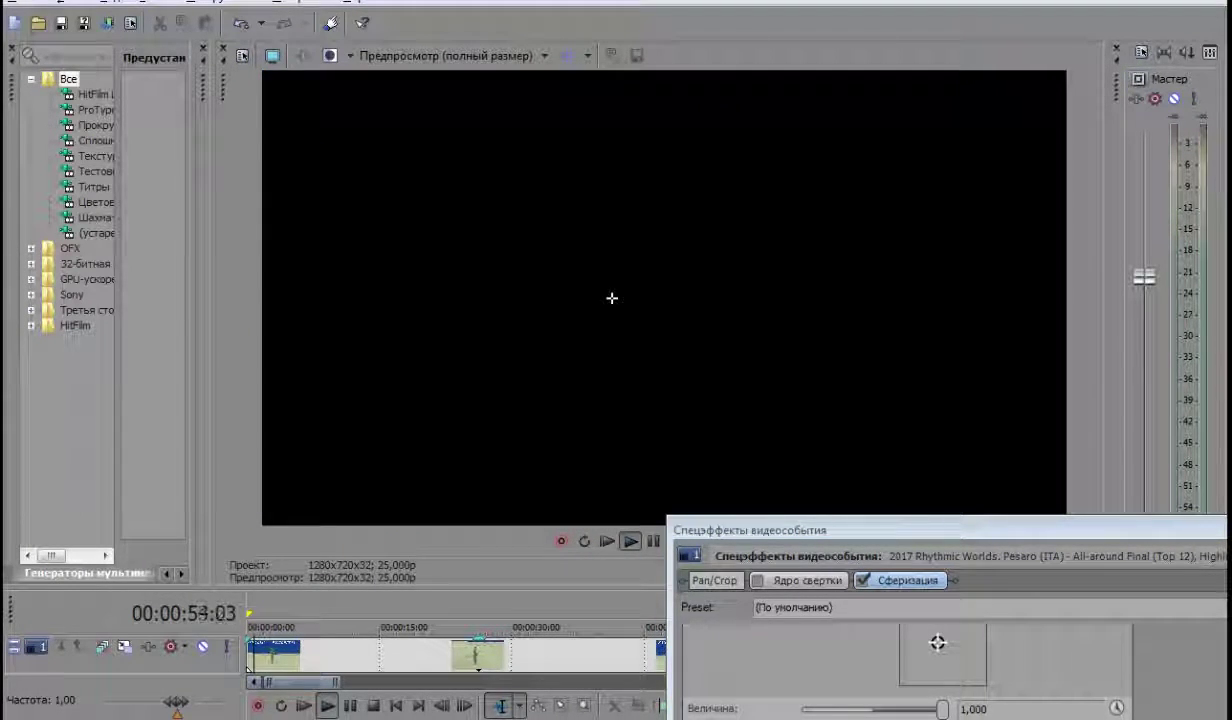
key("space")
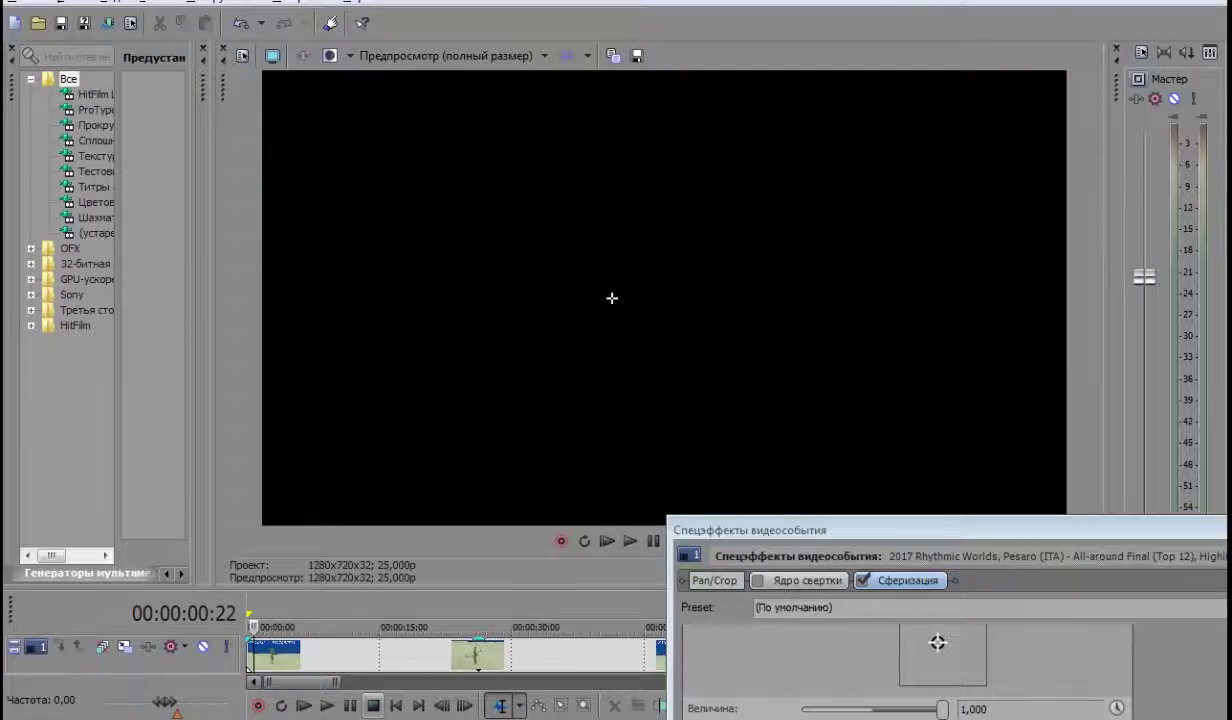
Set the center (По центру) of the Сферизация effect to 0,500; 0,500.
left_click_drag(450, 590, 450, 454)
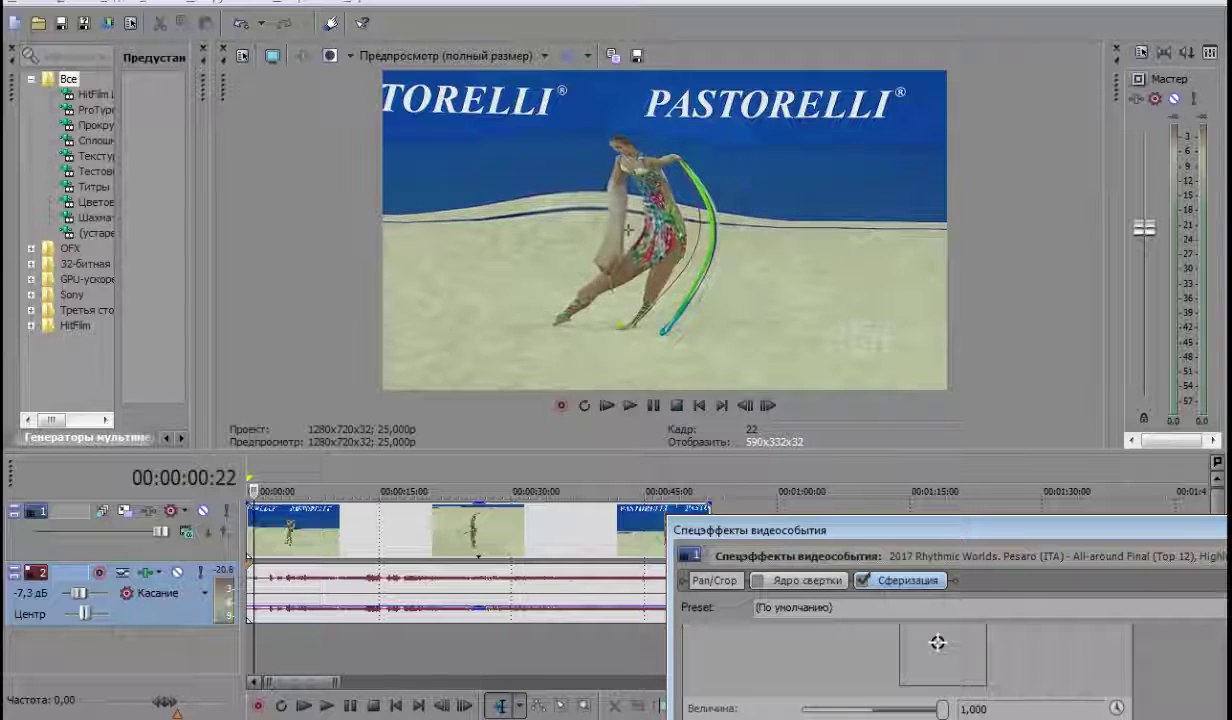
left_click_drag(930, 530, 791, 512)
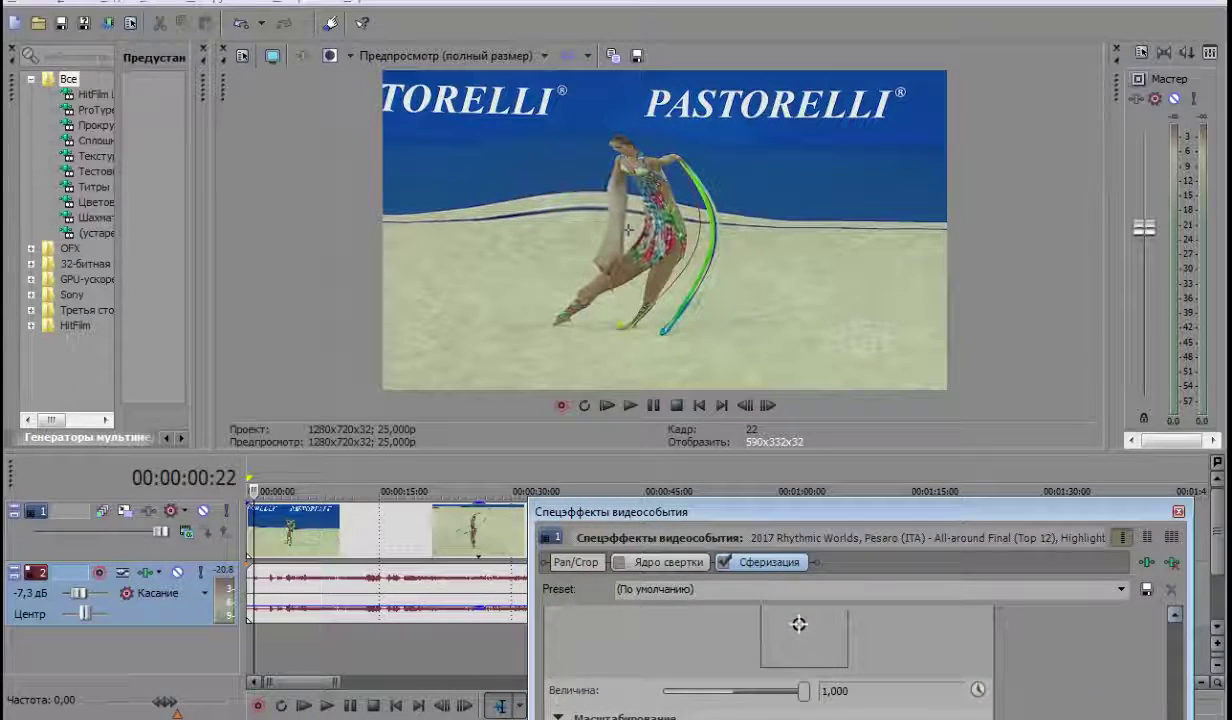
scroll(770, 650, "up", 2)
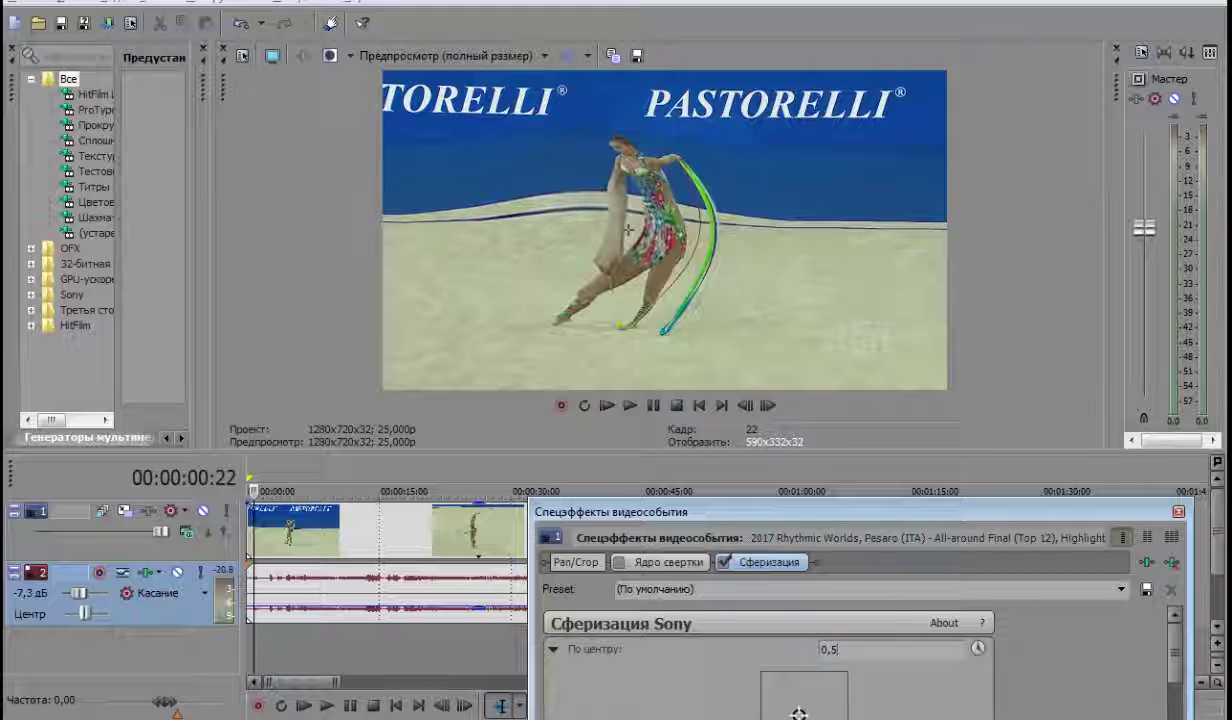
key("Return")
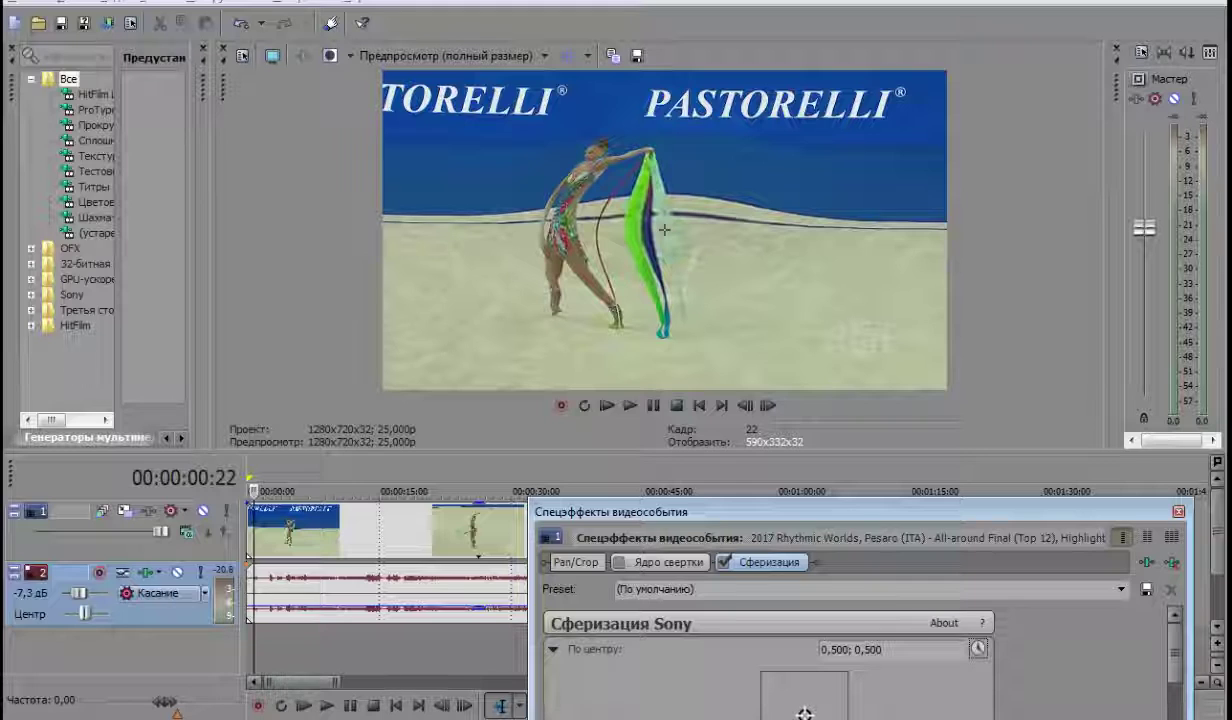
Play the clip with the centered distortion, then turn off the Сферизация effect.
key("space")
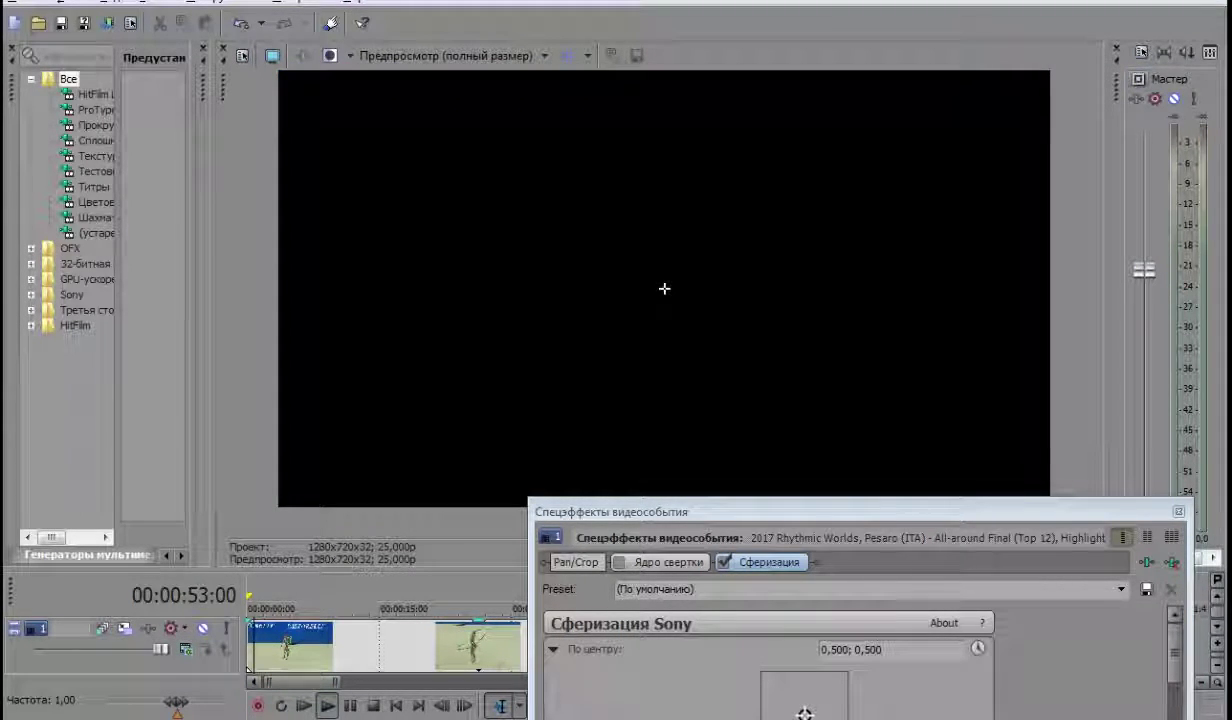
left_click(374, 706)
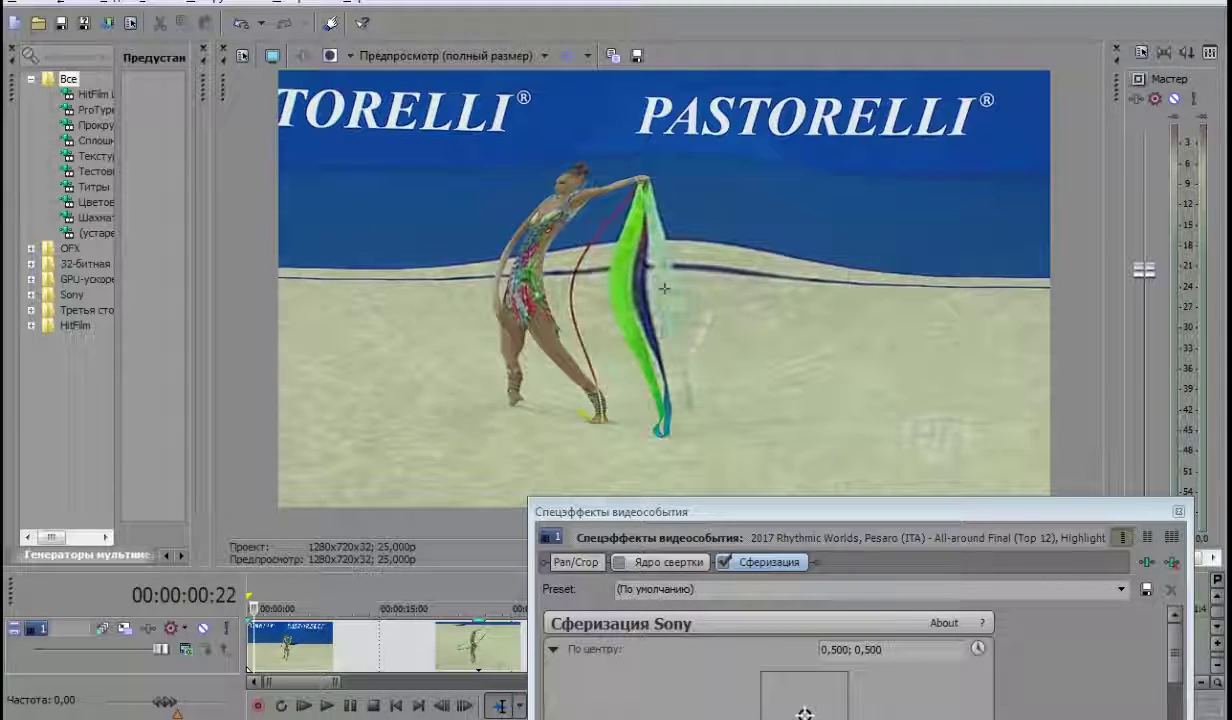
left_click_drag(550, 512, 470, 312)
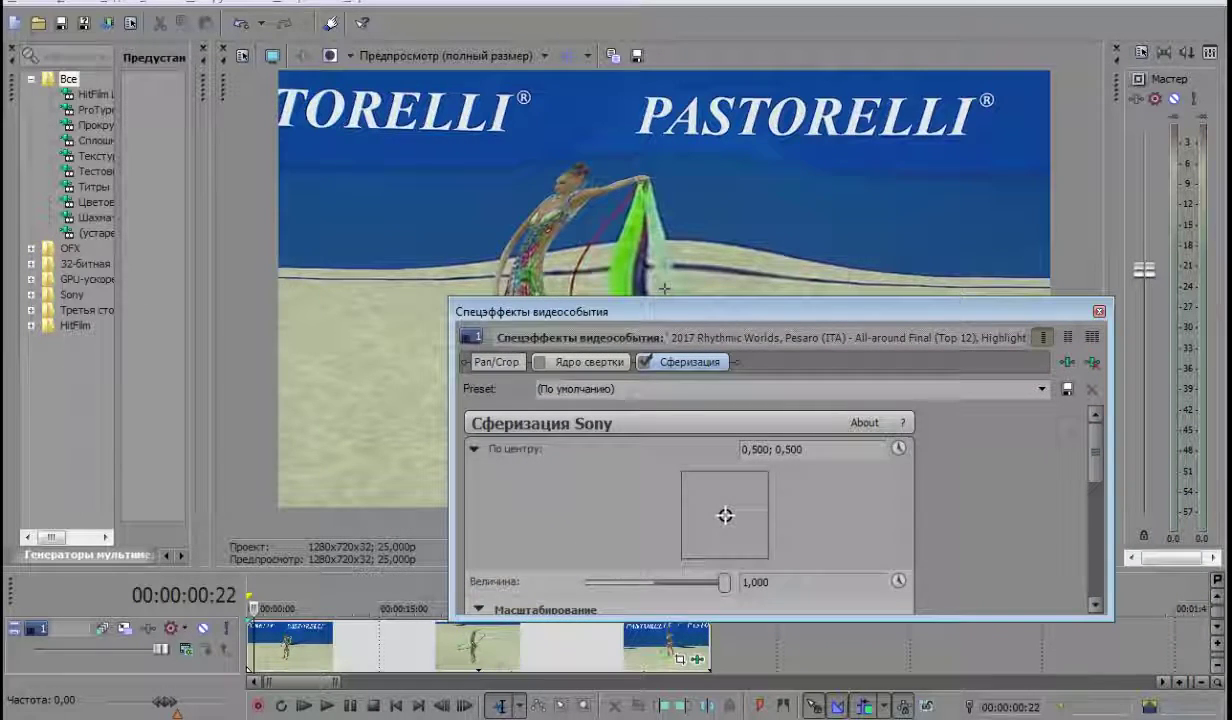
left_click(645, 362)
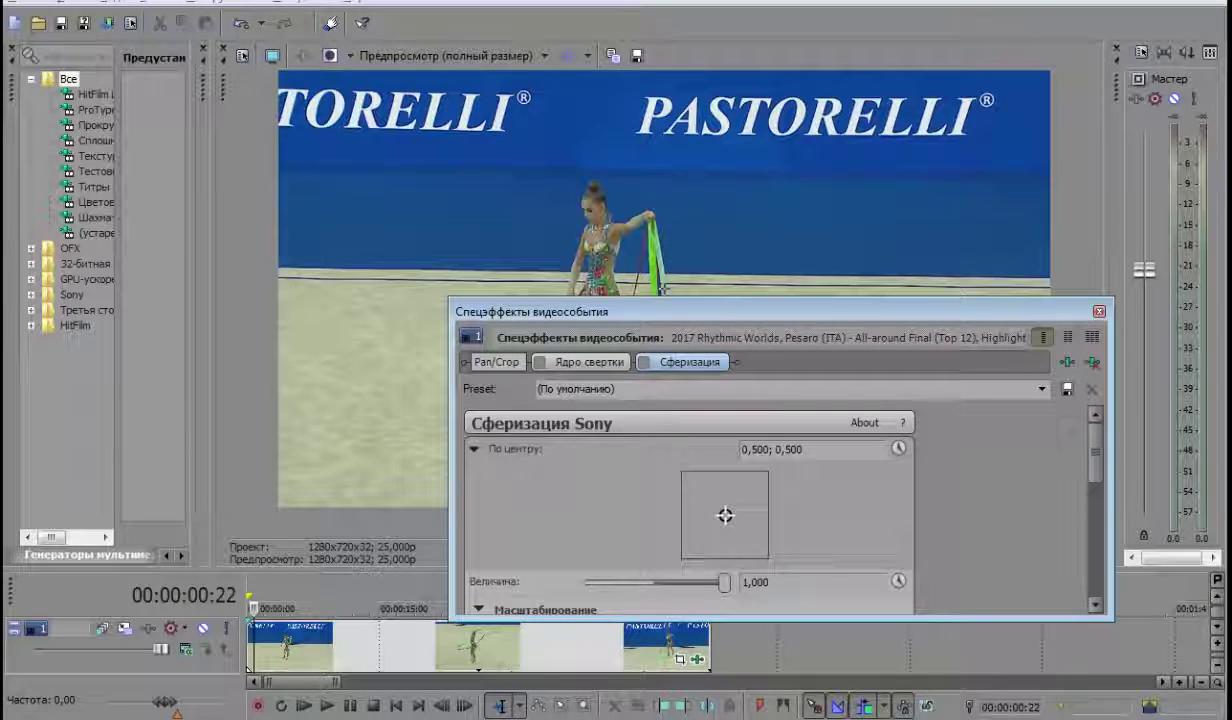